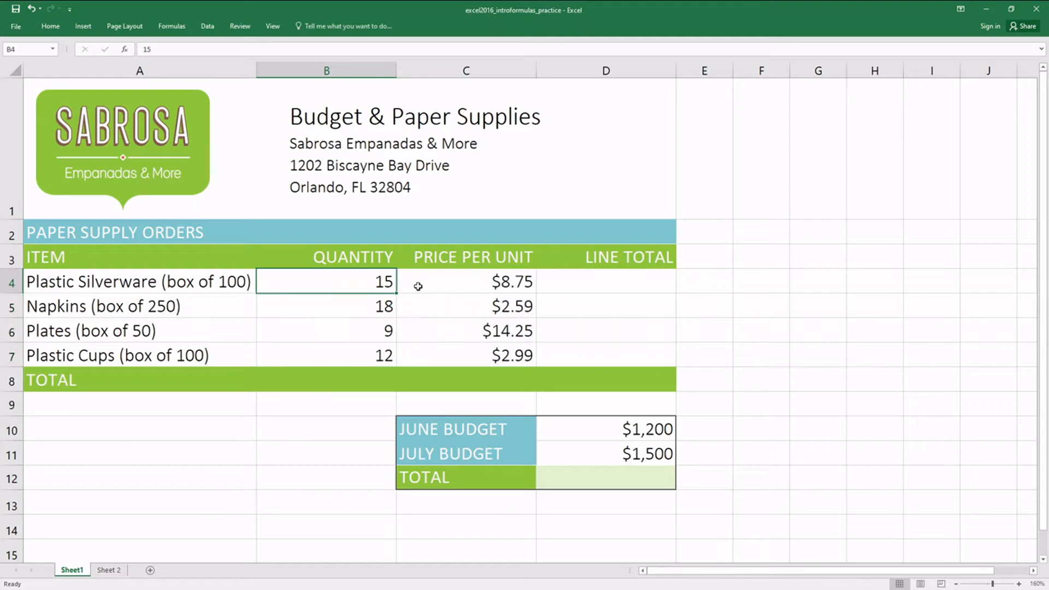
Review the quantity and price per unit cells of the four paper supply items in rows 4 to 7.
click(449, 291)
click(381, 303)
click(439, 304)
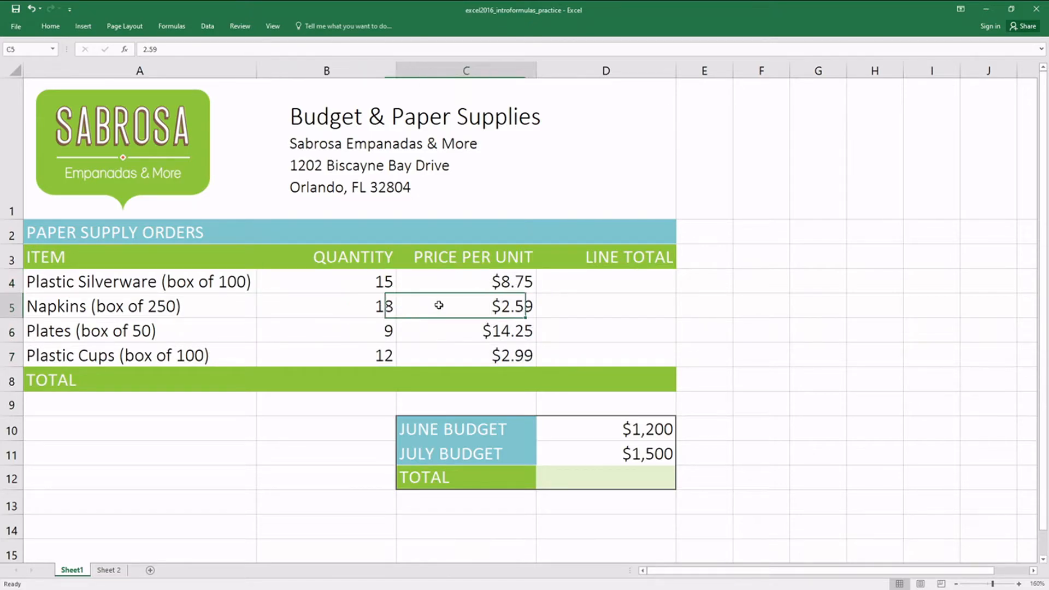
click(354, 322)
click(413, 332)
click(370, 351)
click(428, 351)
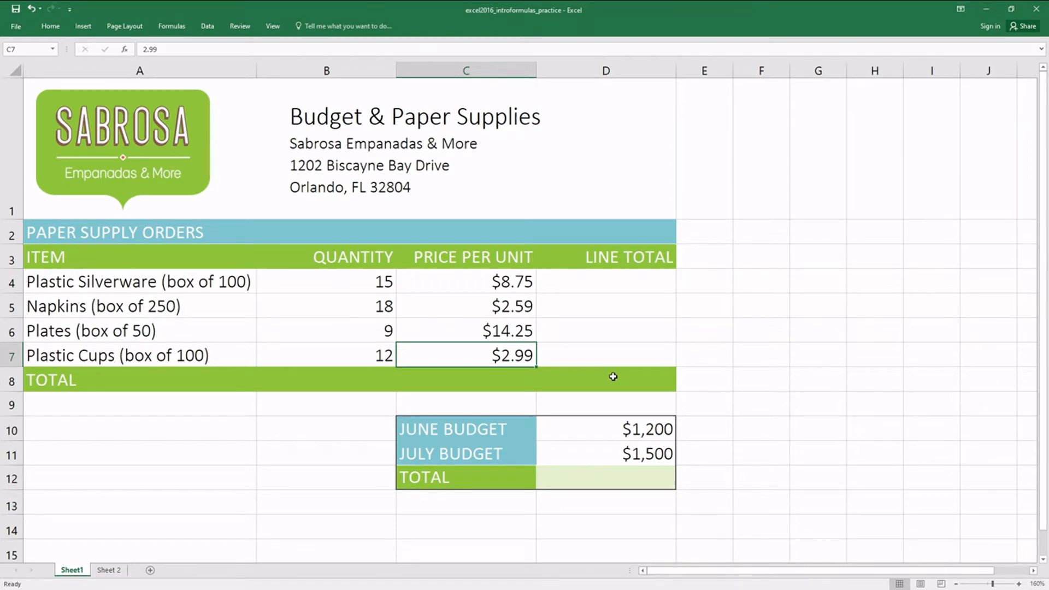
Enter the formula =D10+D11 in cell D12 to add the June and July budgets.
click(597, 494)
click(603, 481)
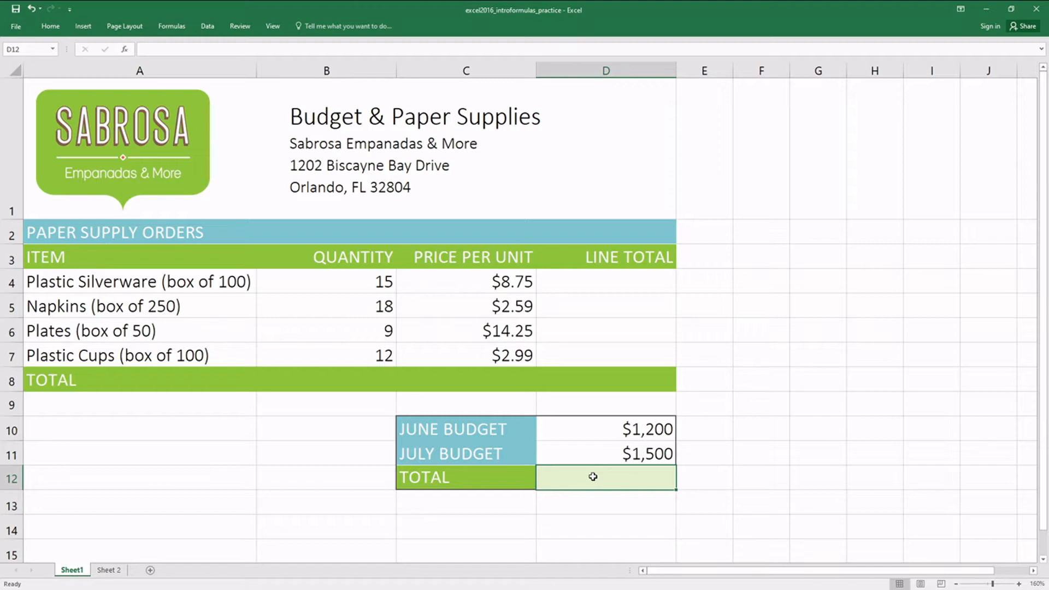
text(=)
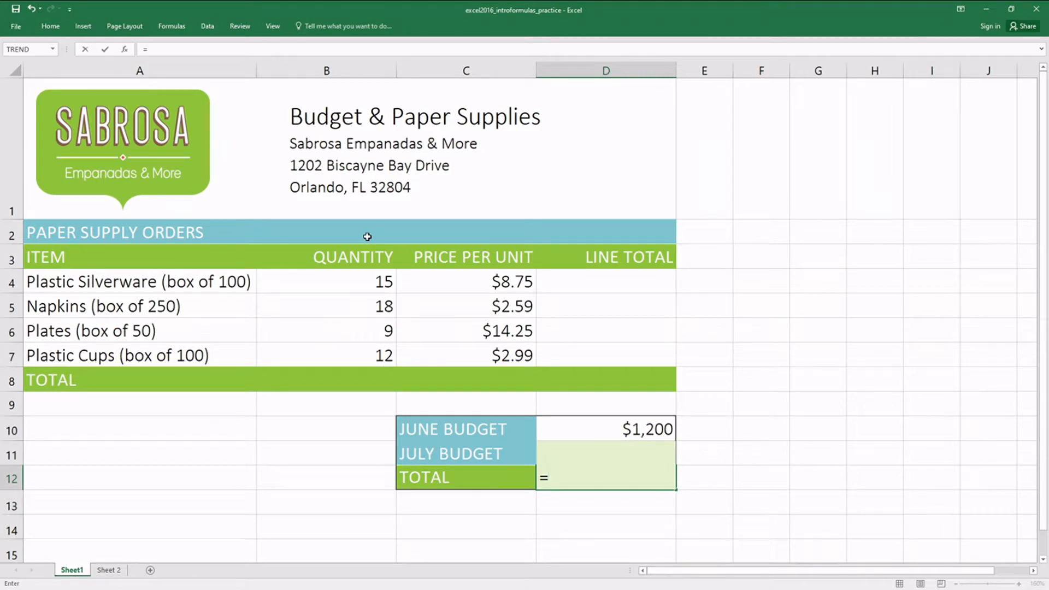
scroll(480, 262, down, 1)
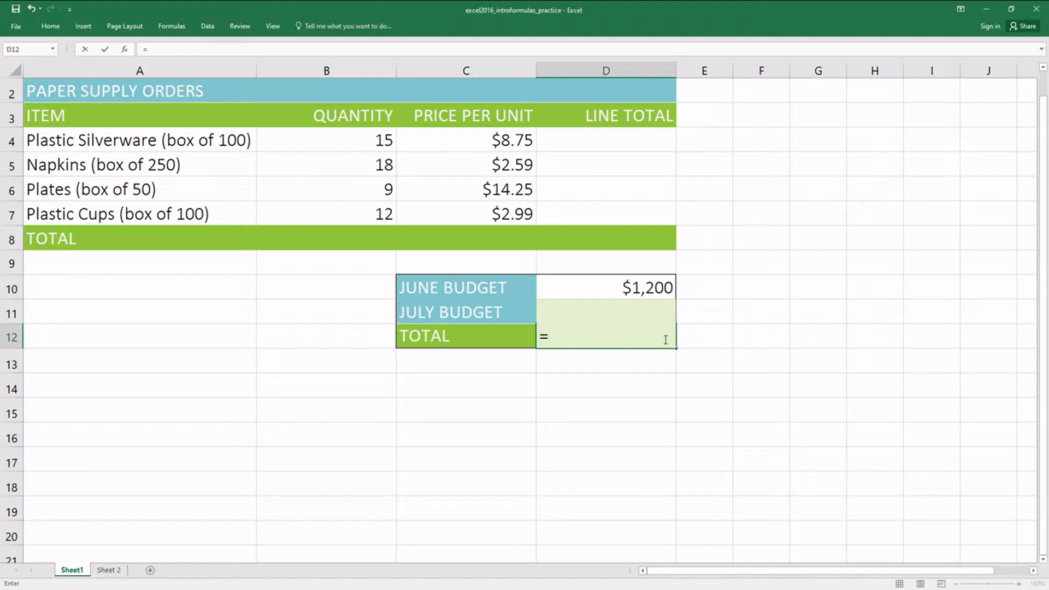
click(625, 290)
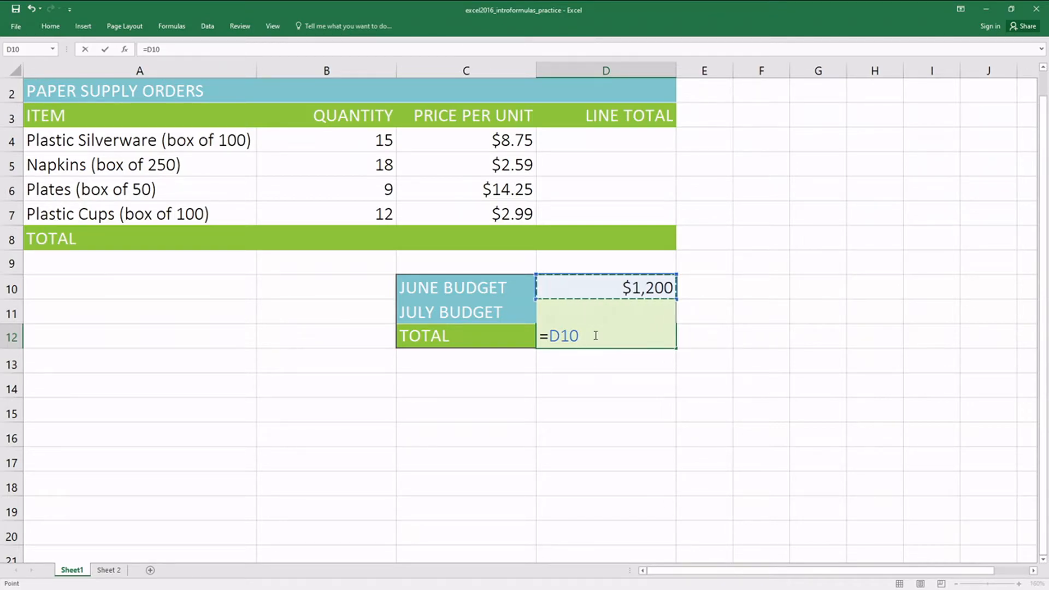
text(+)
click(603, 339)
text(D11)
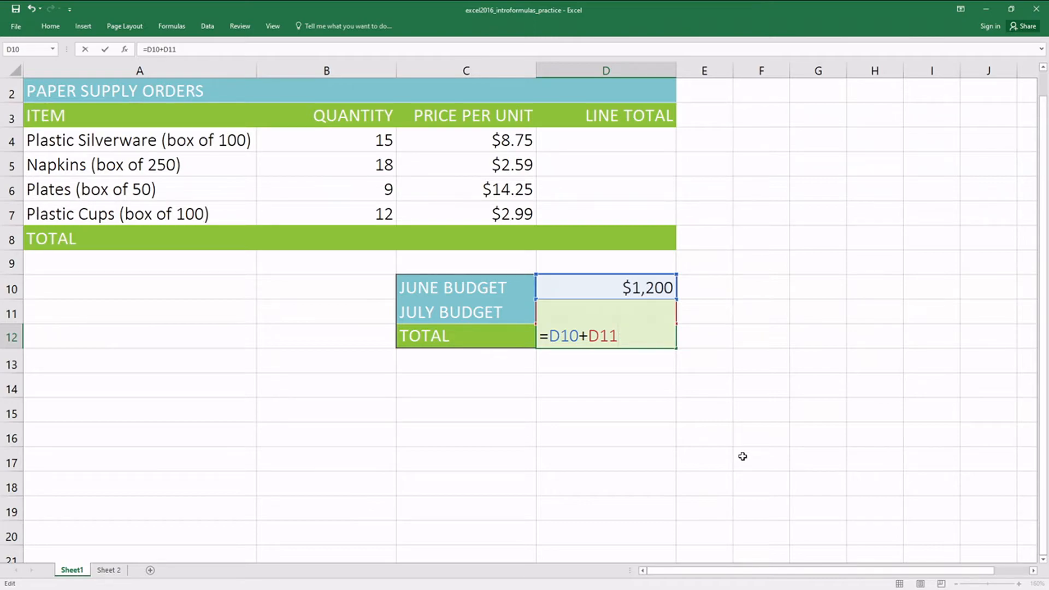
key(Return)
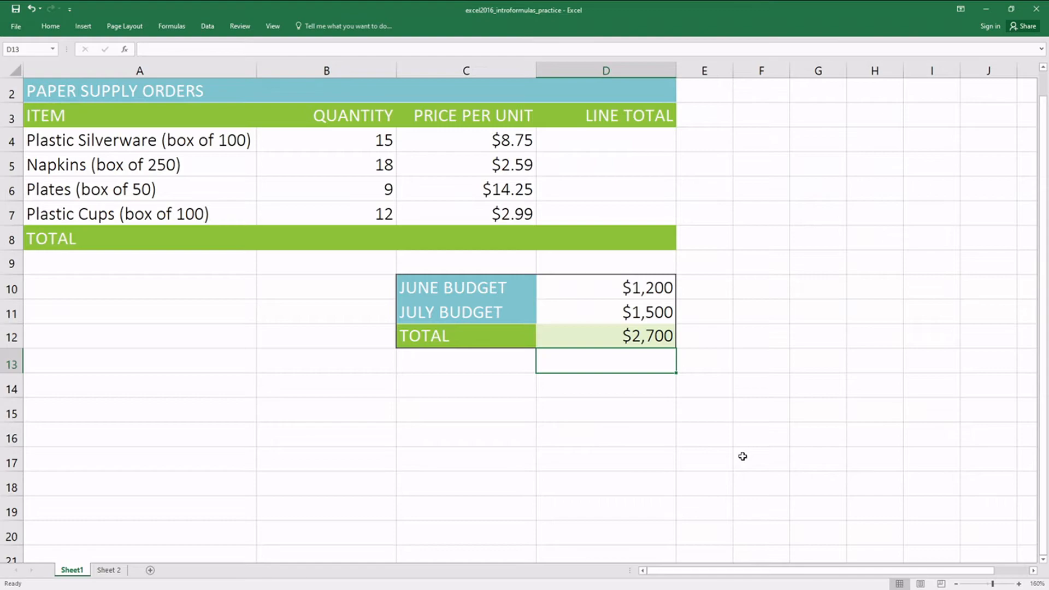
Inspect the formula behind the budget total in cell D12 and the cells it references.
click(623, 327)
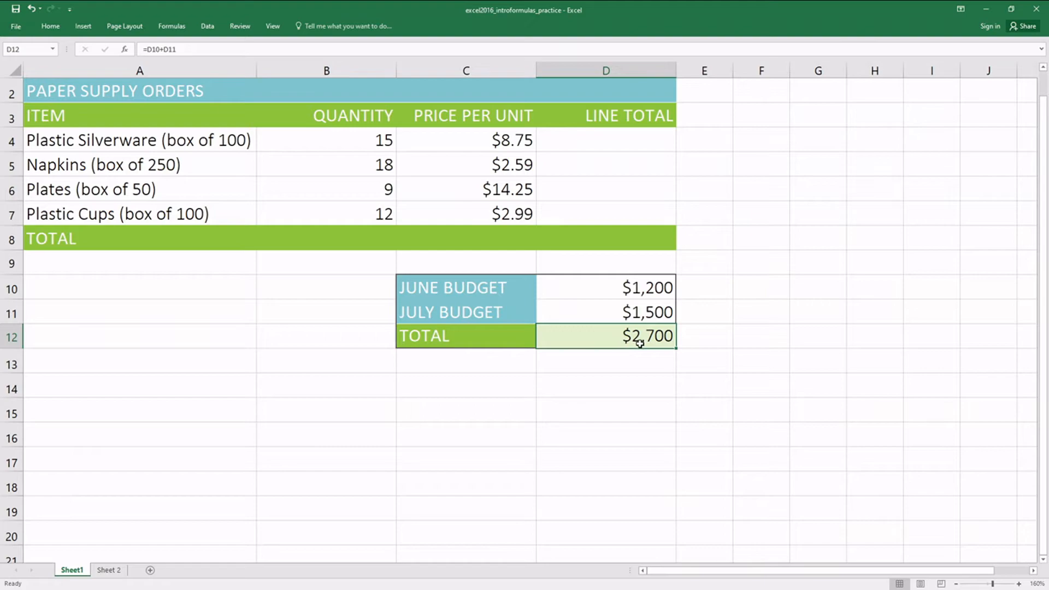
click(216, 50)
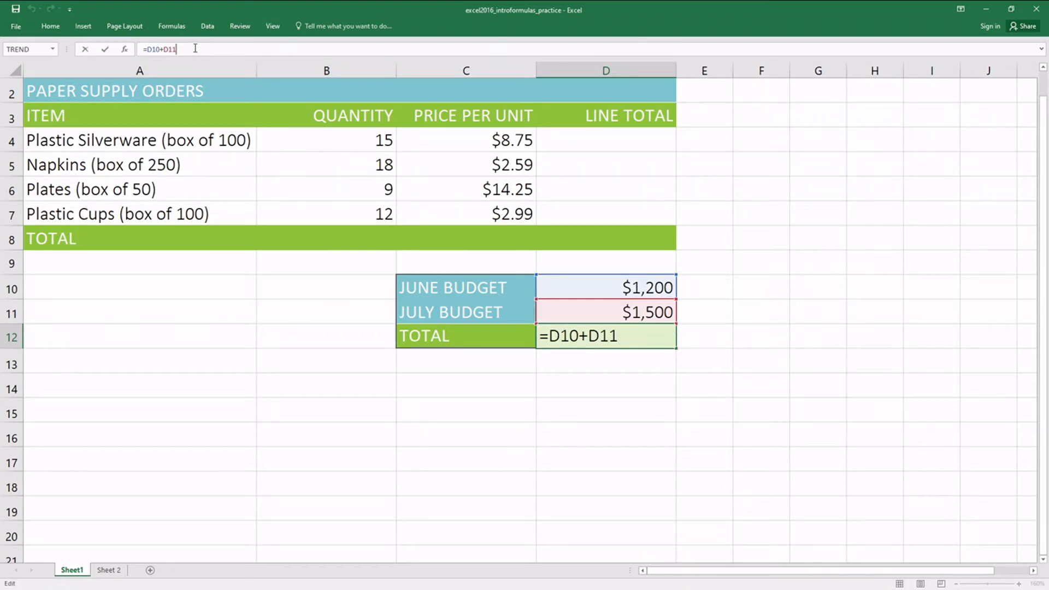
drag(182, 48, 140, 44)
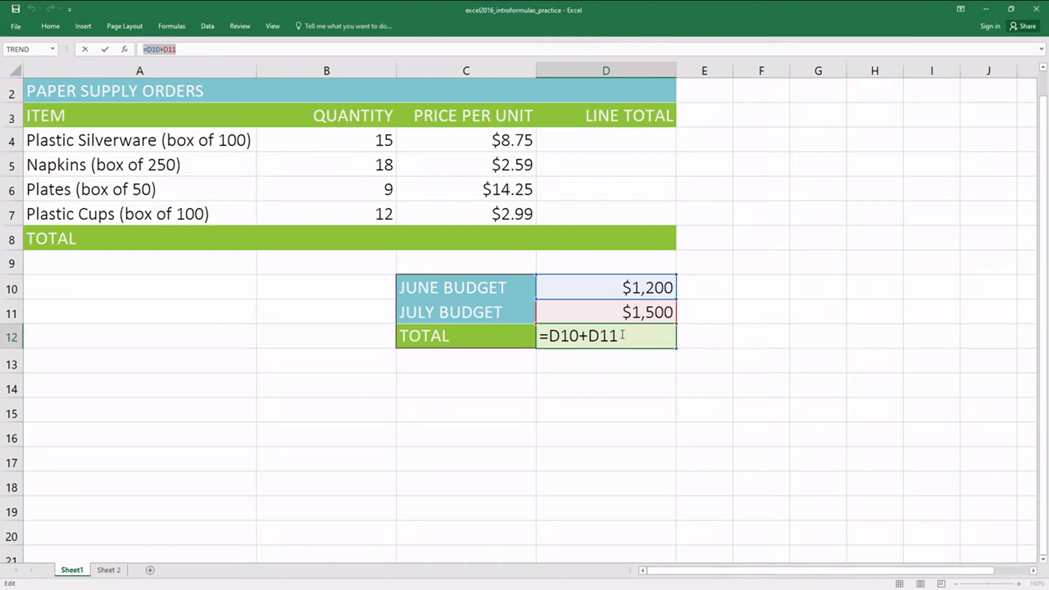
click(621, 383)
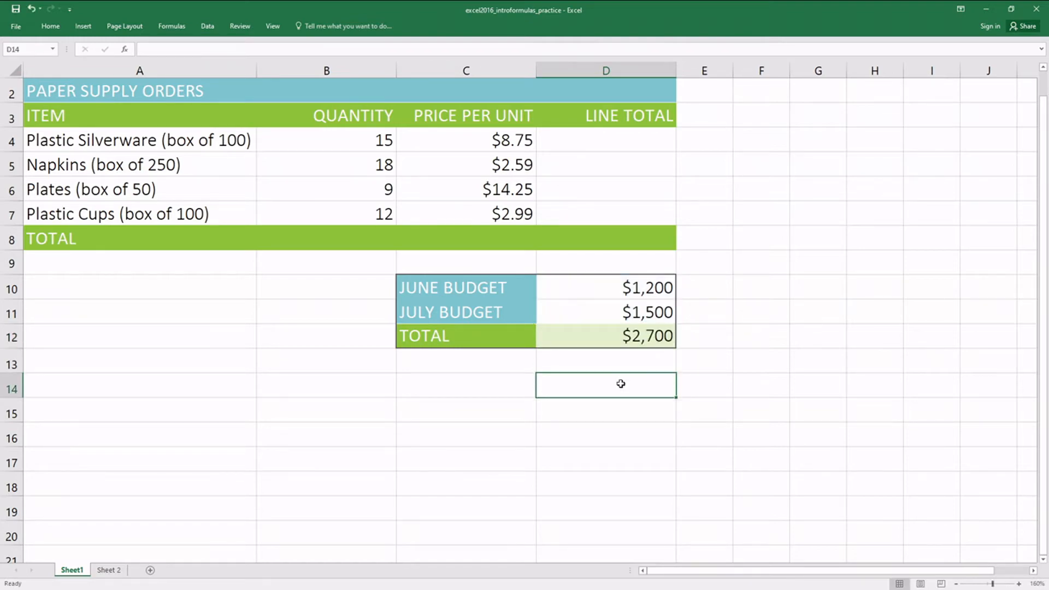
click(621, 343)
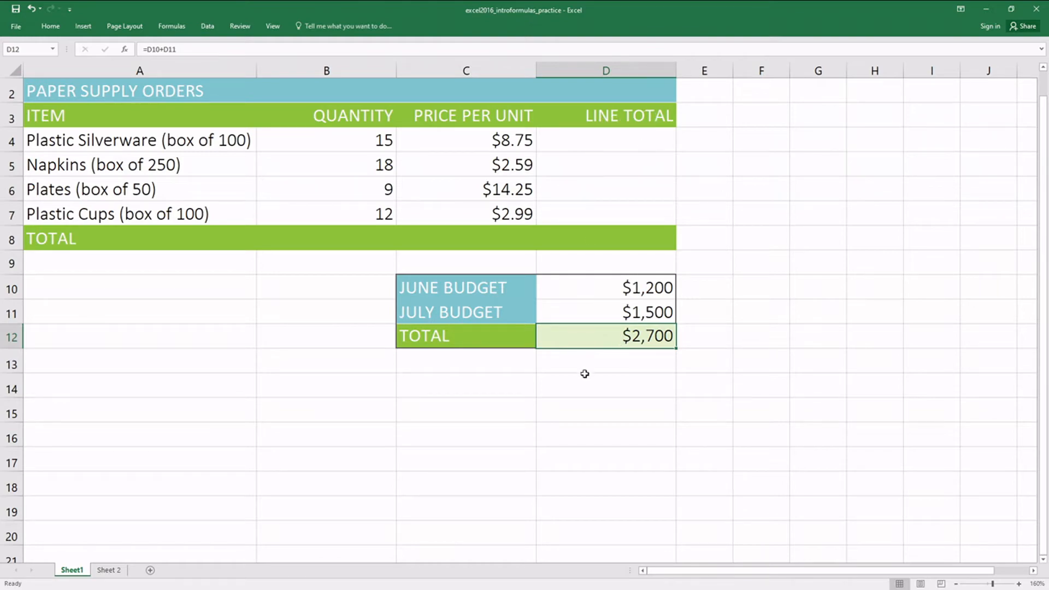
click(603, 387)
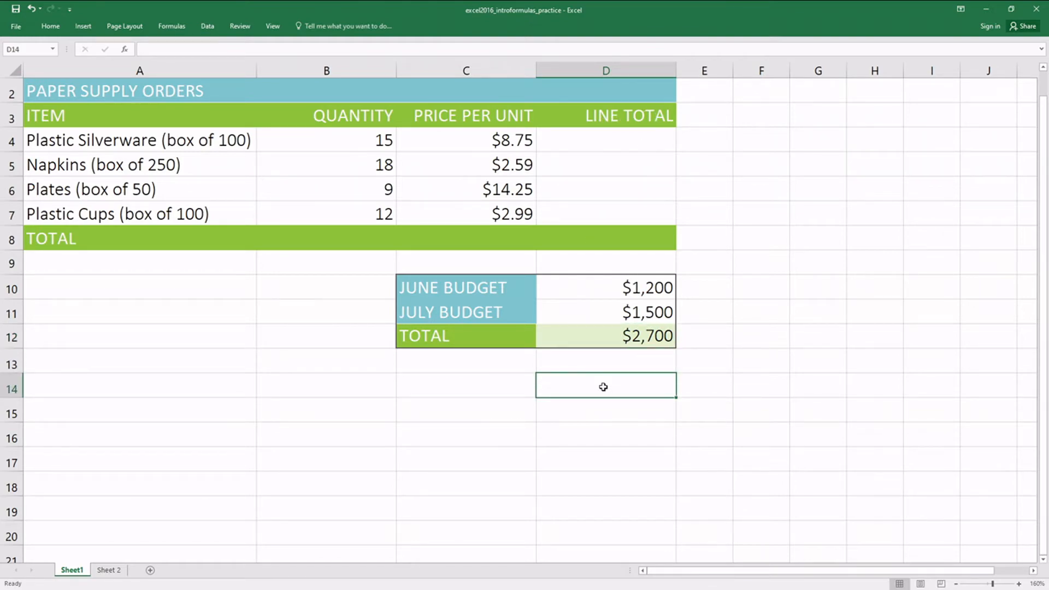
text(########)
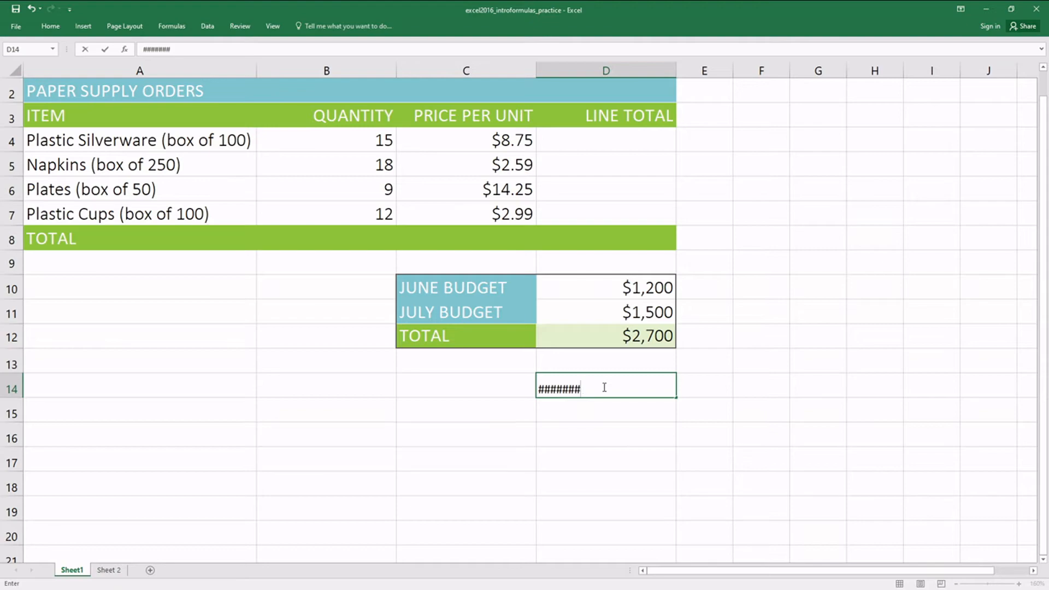
key(BackSpace)
key(BackSpace)
key(BackSpace)
key(BackSpace)
key(BackSpace)
key(BackSpace)
key(BackSpace)
key(BackSpace)
Narrow column D until the budget amounts no longer fit, and check the contents of cells D10 to D12.
click(671, 70)
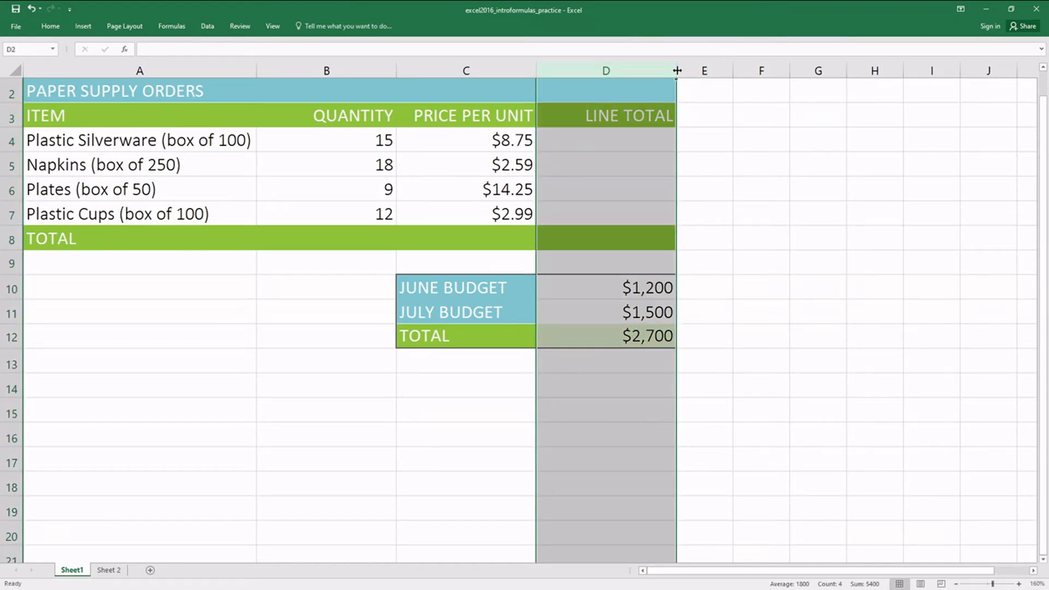
drag(676, 71, 580, 91)
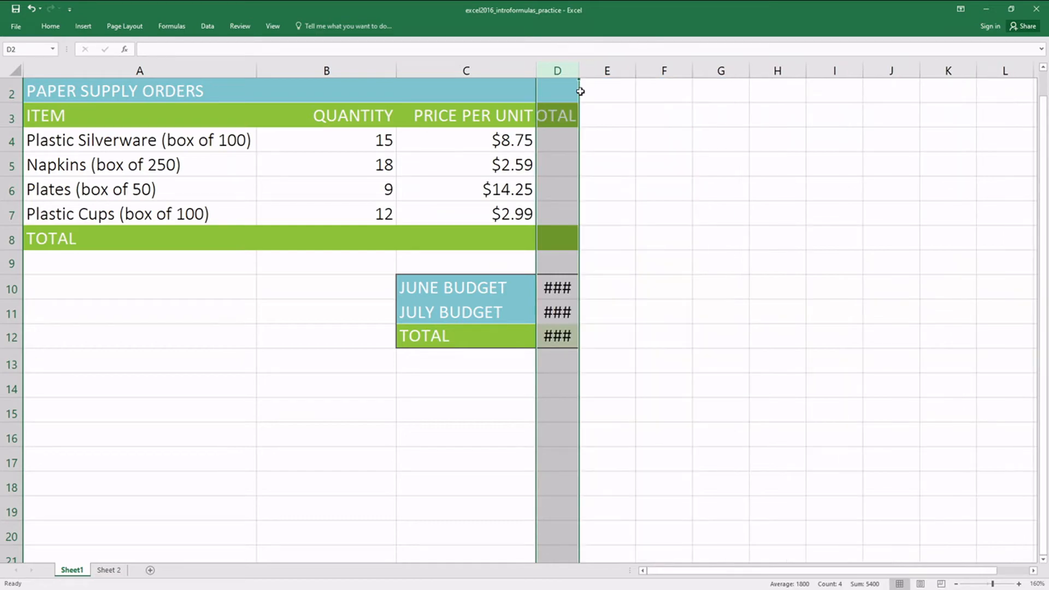
click(552, 311)
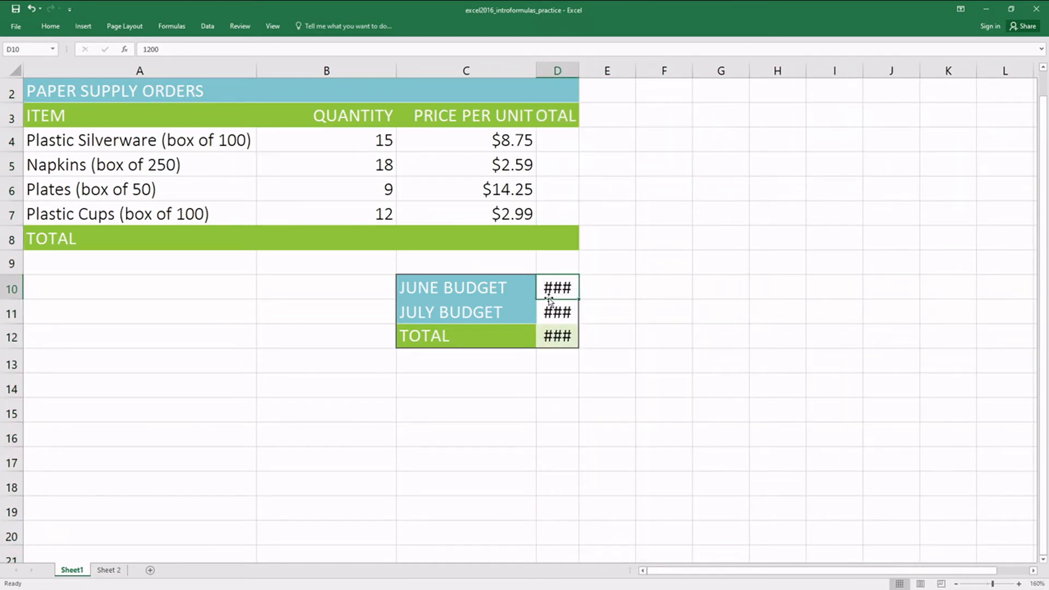
click(547, 337)
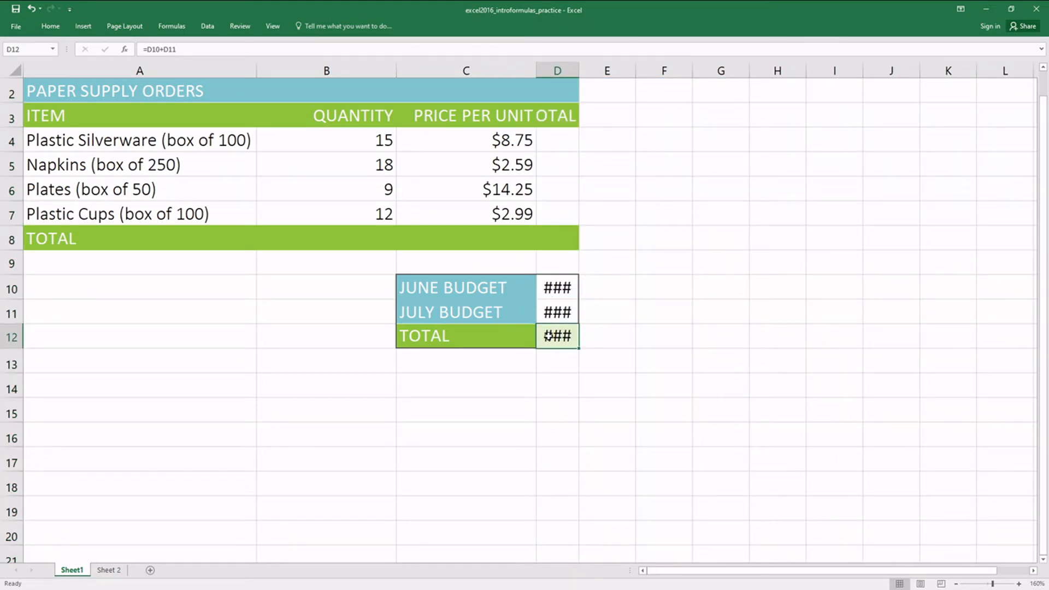
click(555, 321)
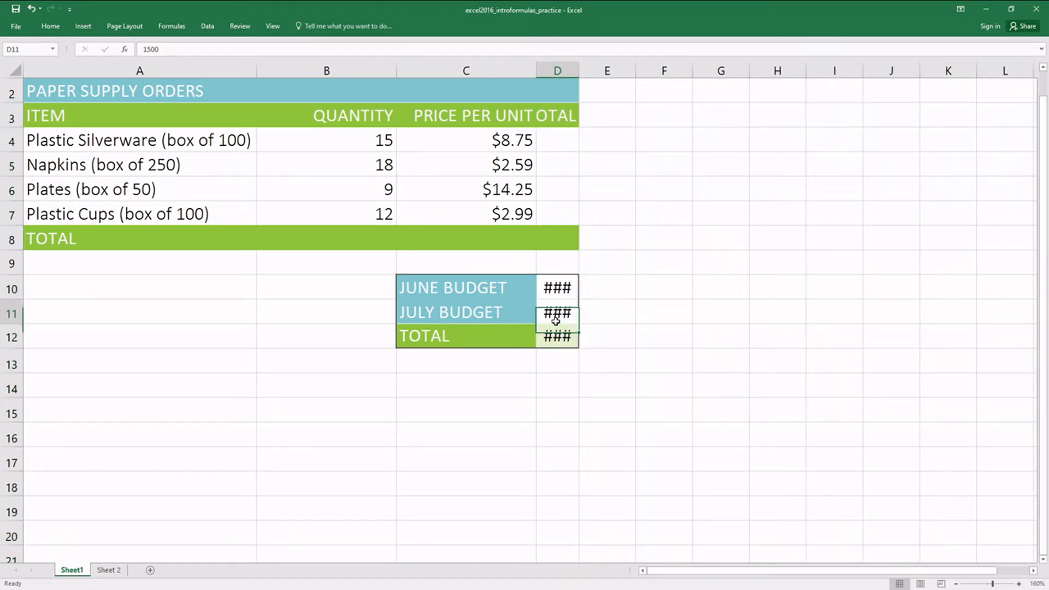
click(560, 283)
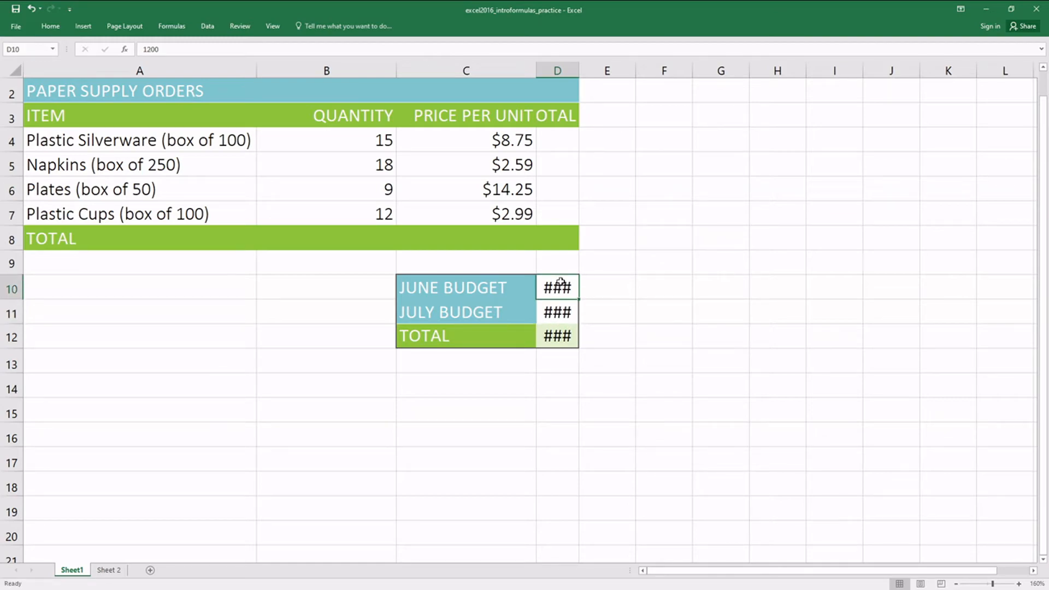
click(552, 314)
click(551, 333)
click(553, 314)
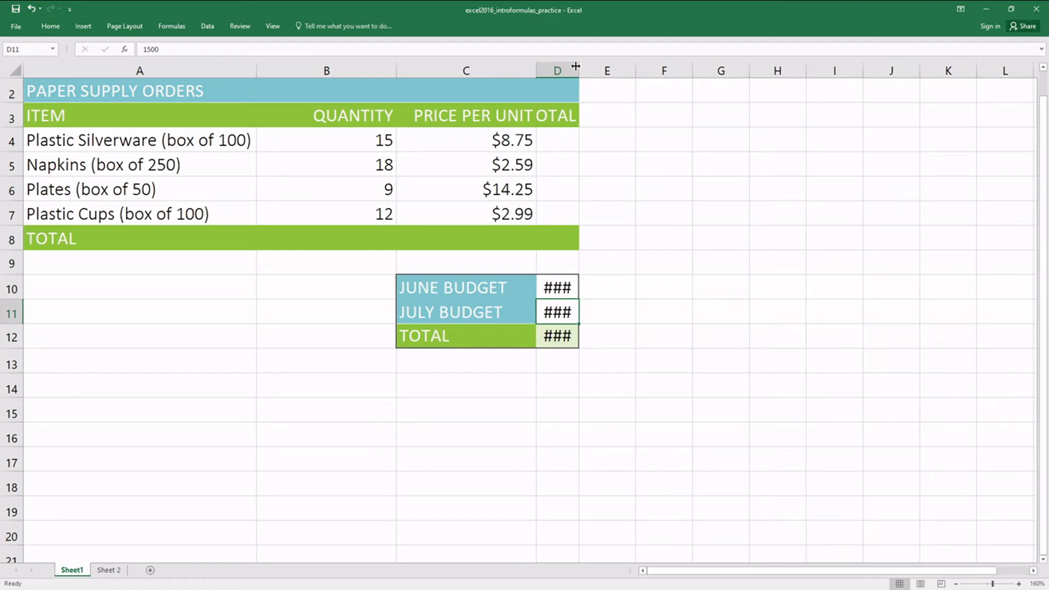
Widen column D enough for the budget amounts to fit, and select the total in D12.
drag(578, 66, 621, 66)
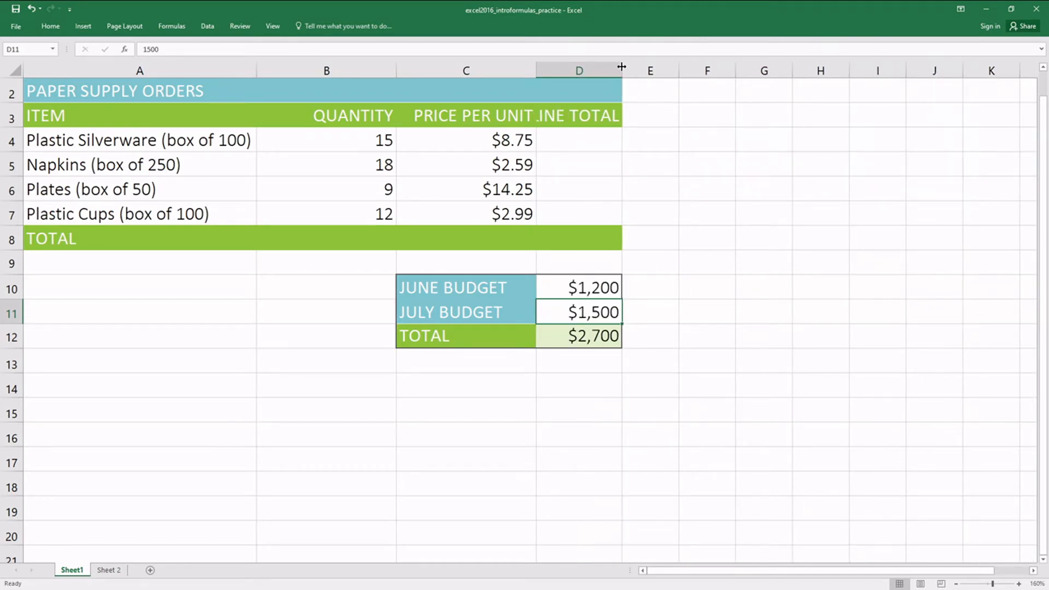
click(609, 338)
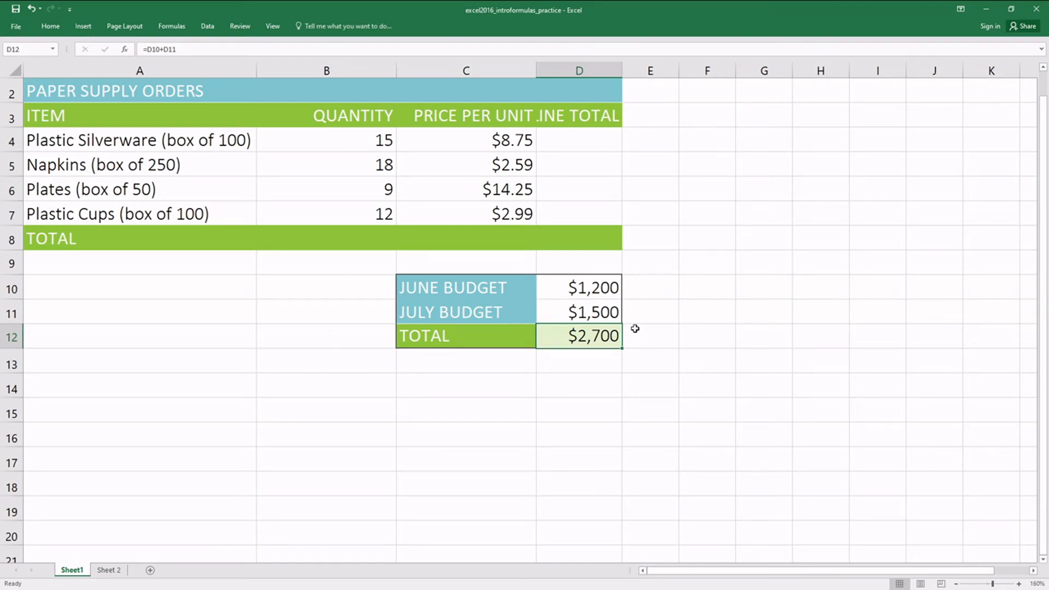
Compare the June and July budget cells D10 and D11 with the total formula in D12.
click(588, 289)
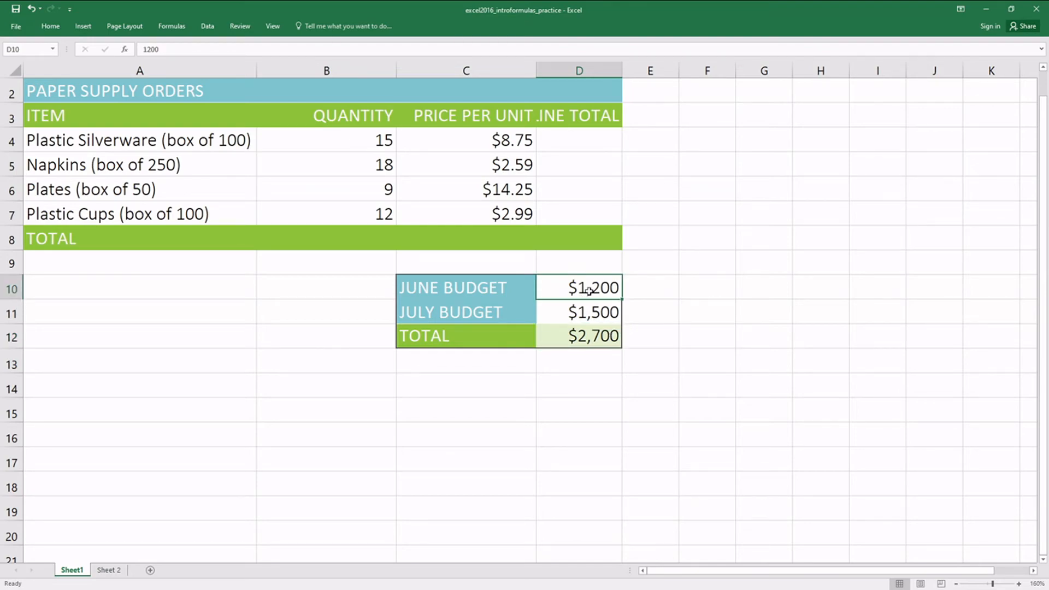
click(583, 314)
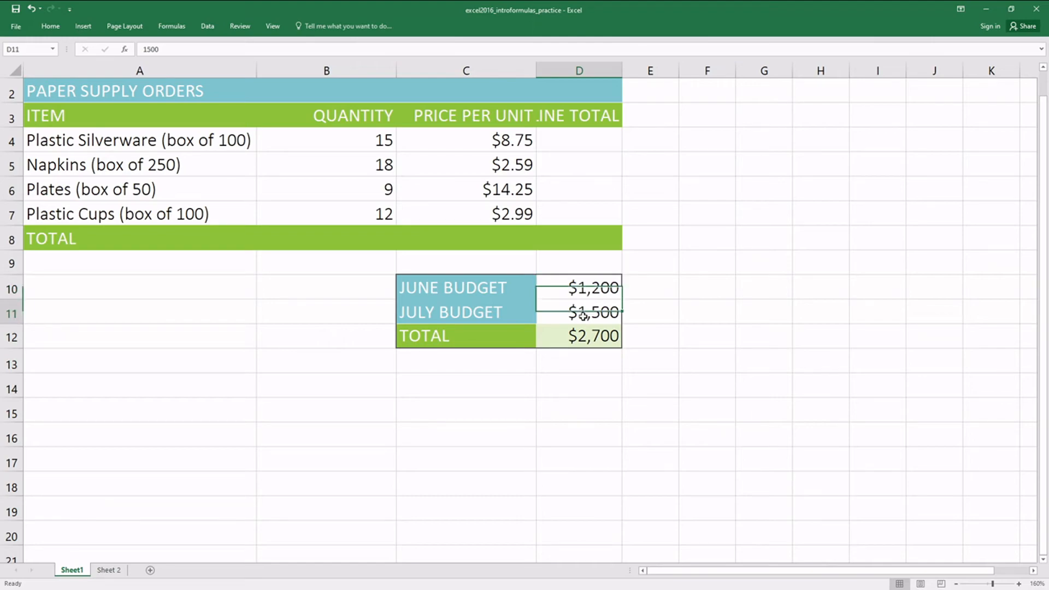
click(582, 291)
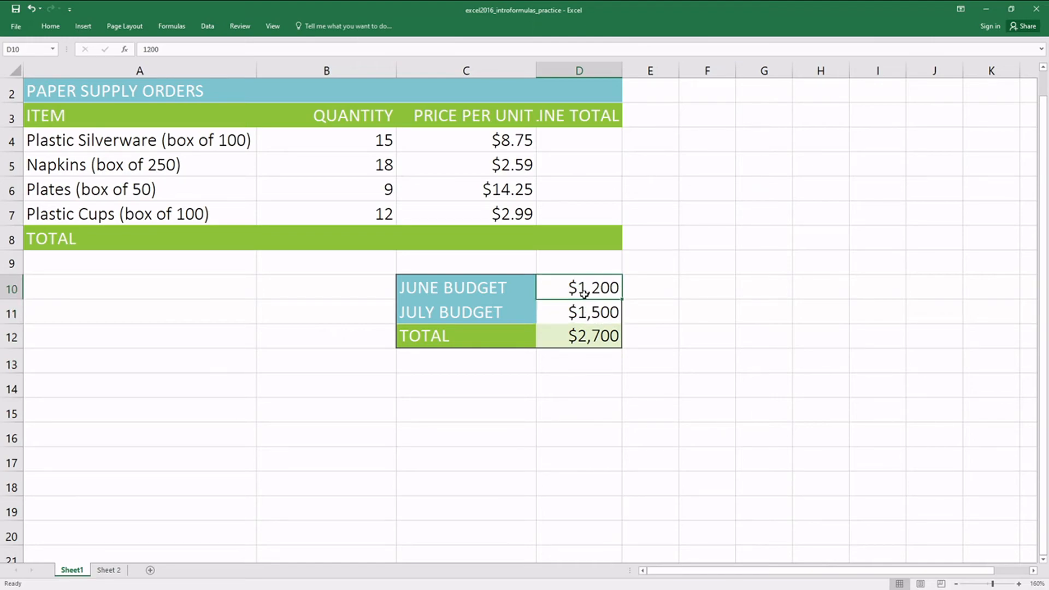
click(583, 312)
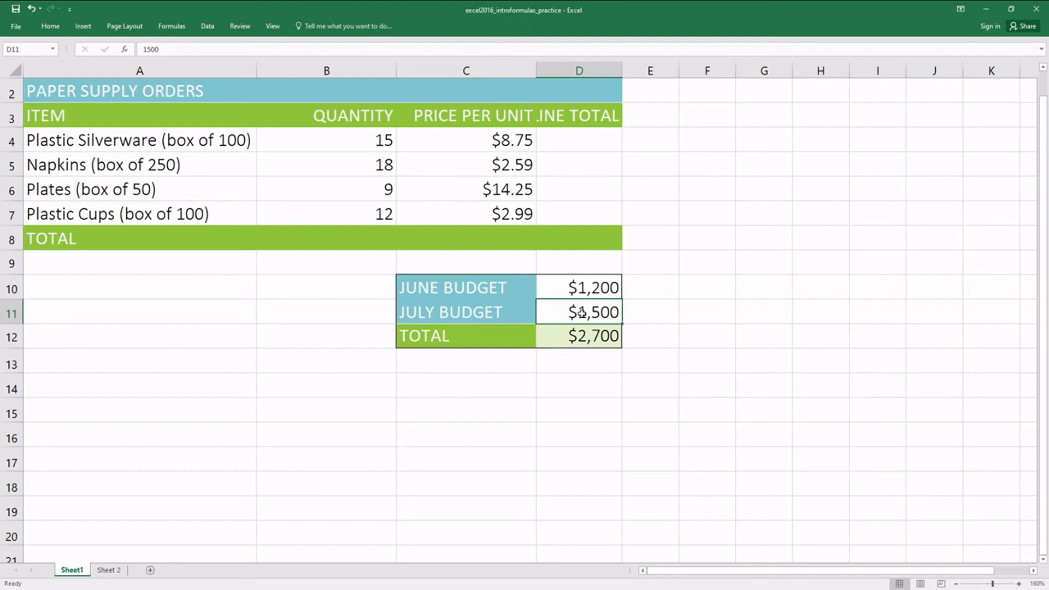
click(600, 337)
click(595, 312)
click(591, 343)
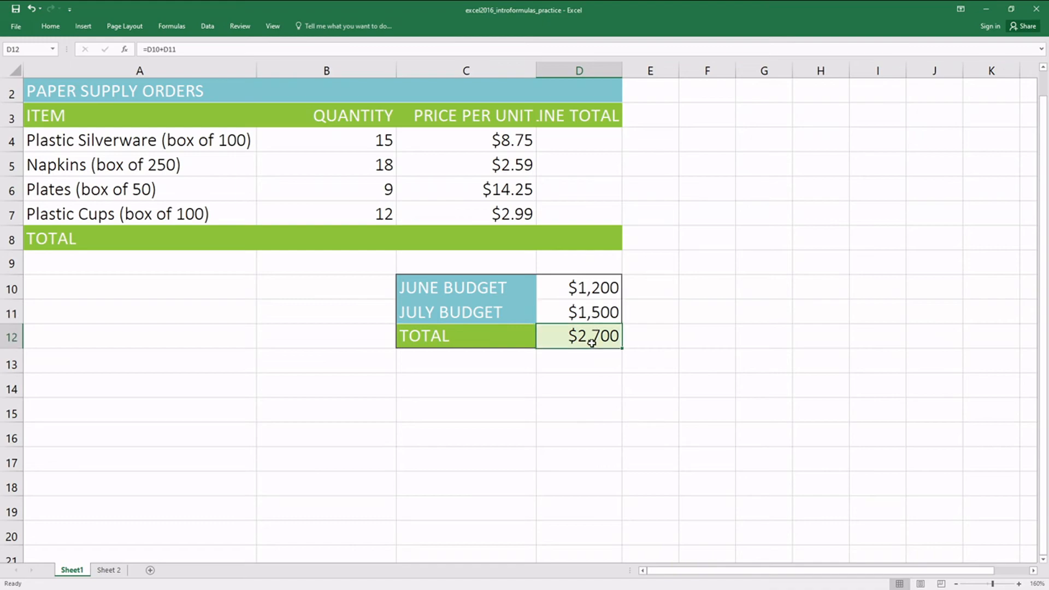
Set the June budget in cell D10 to 1800.
click(595, 298)
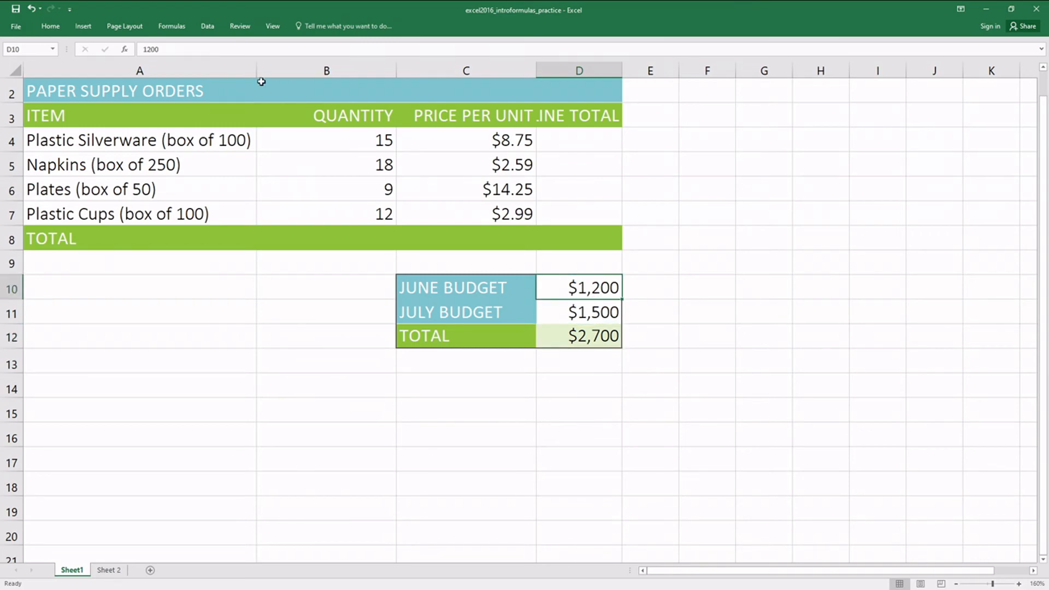
click(148, 49)
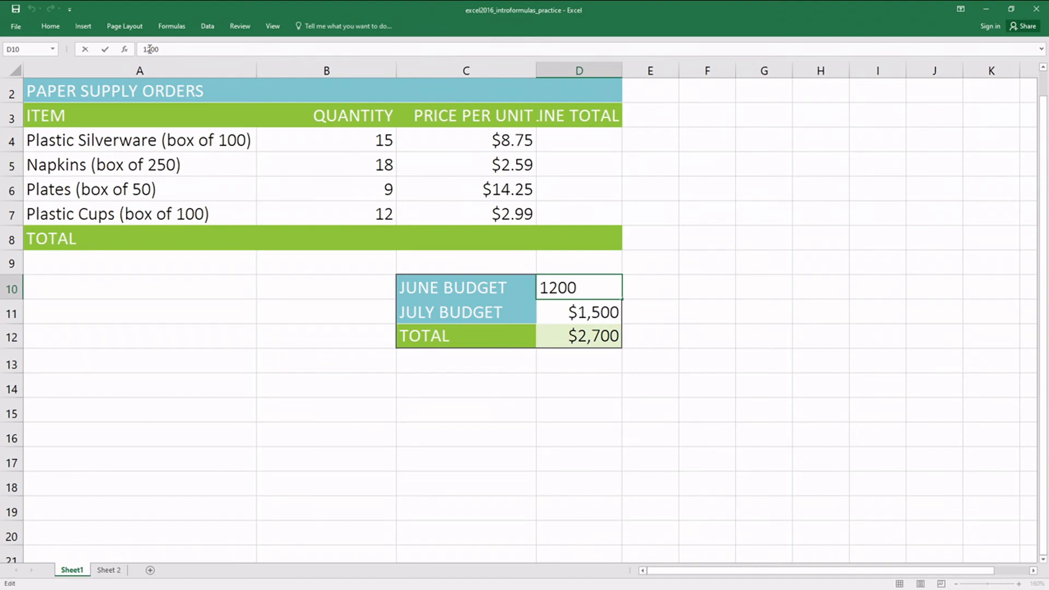
key(Delete)
text(8)
key(Return)
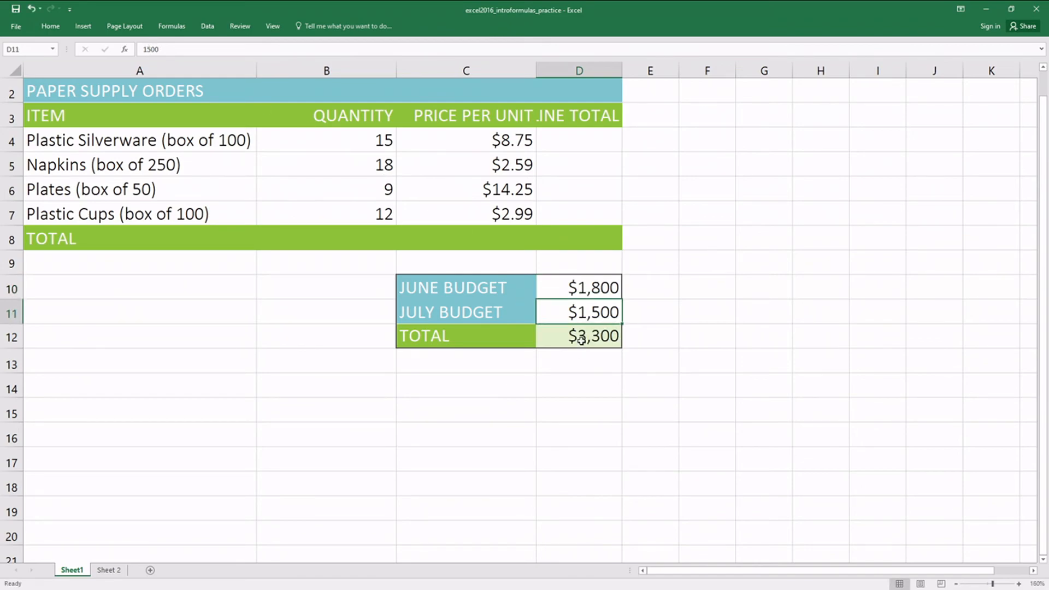